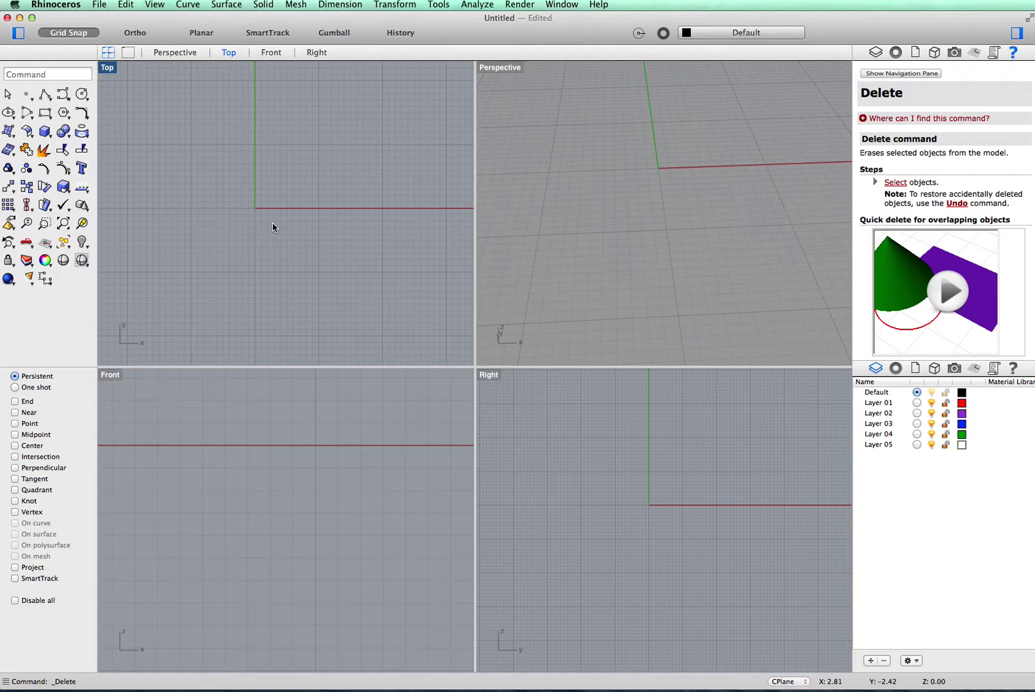
# Draw a circle with a diameter of 19 centred on the origin in the Top view.
pyautogui.click(82, 96)
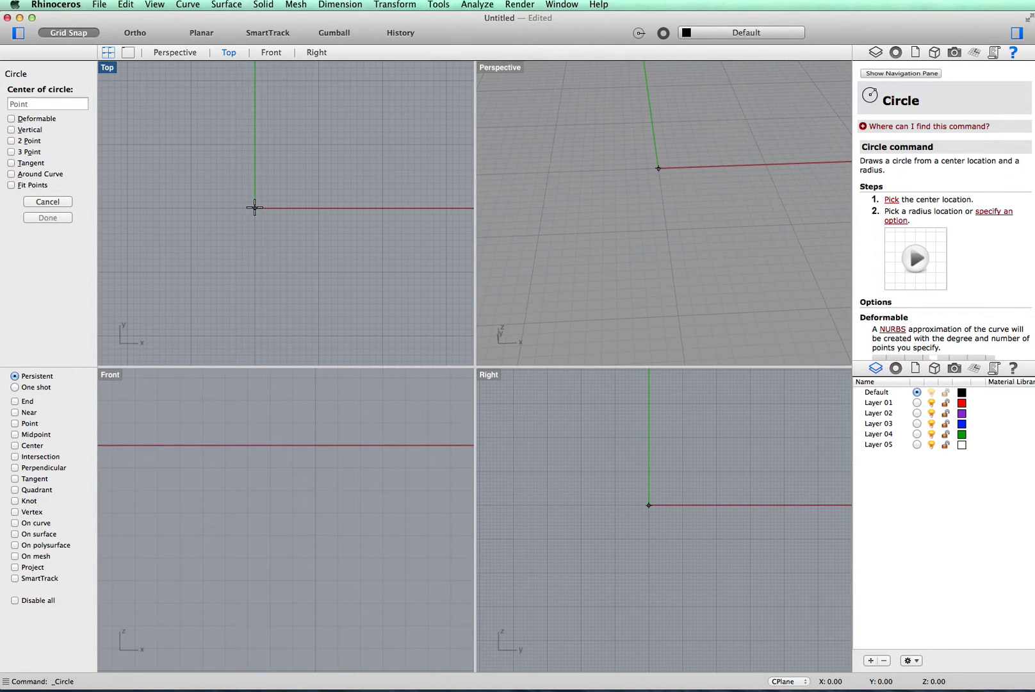
pyautogui.click(254, 207)
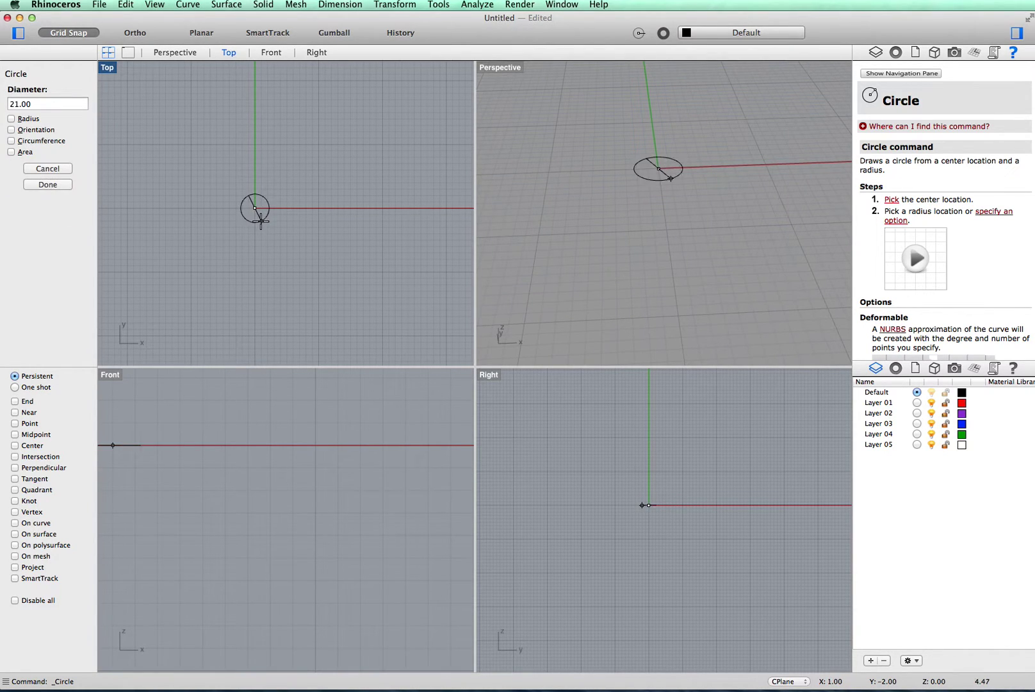
pyautogui.click(11, 103)
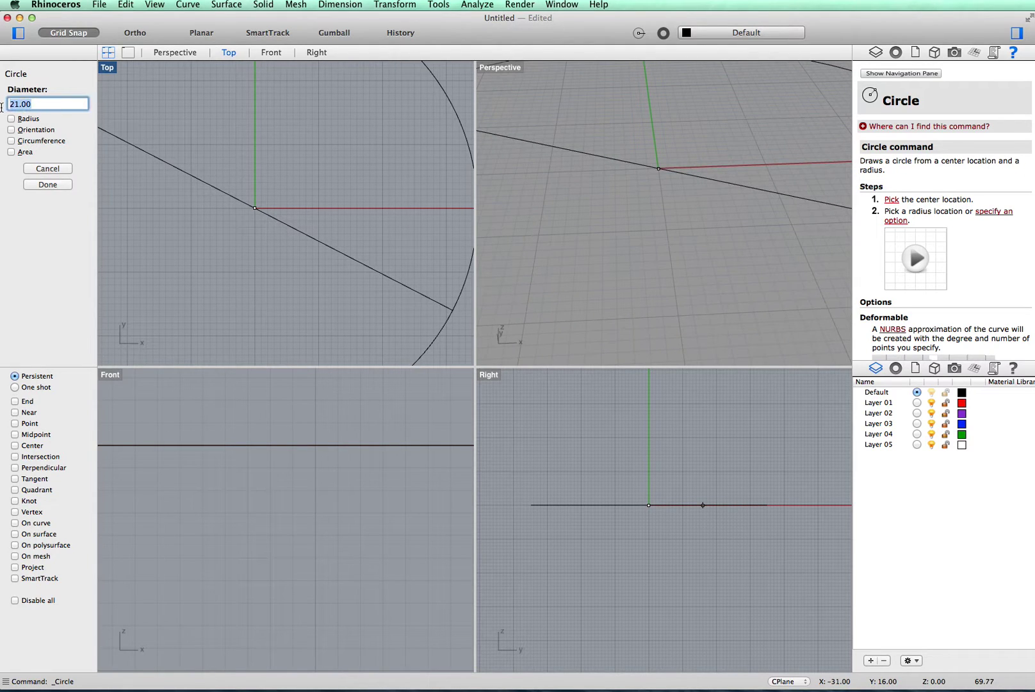
pyautogui.write('19')
pyautogui.click(47, 185)
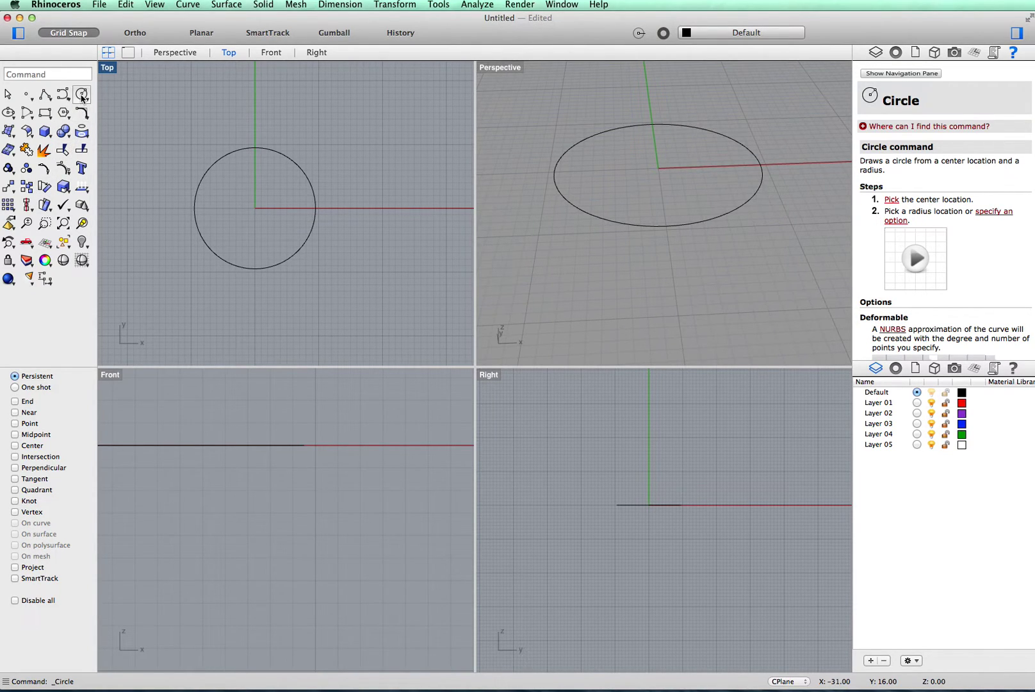
# Draw a second, concentric circle with a diameter of 21 centred on the origin.
pyautogui.click(81, 96)
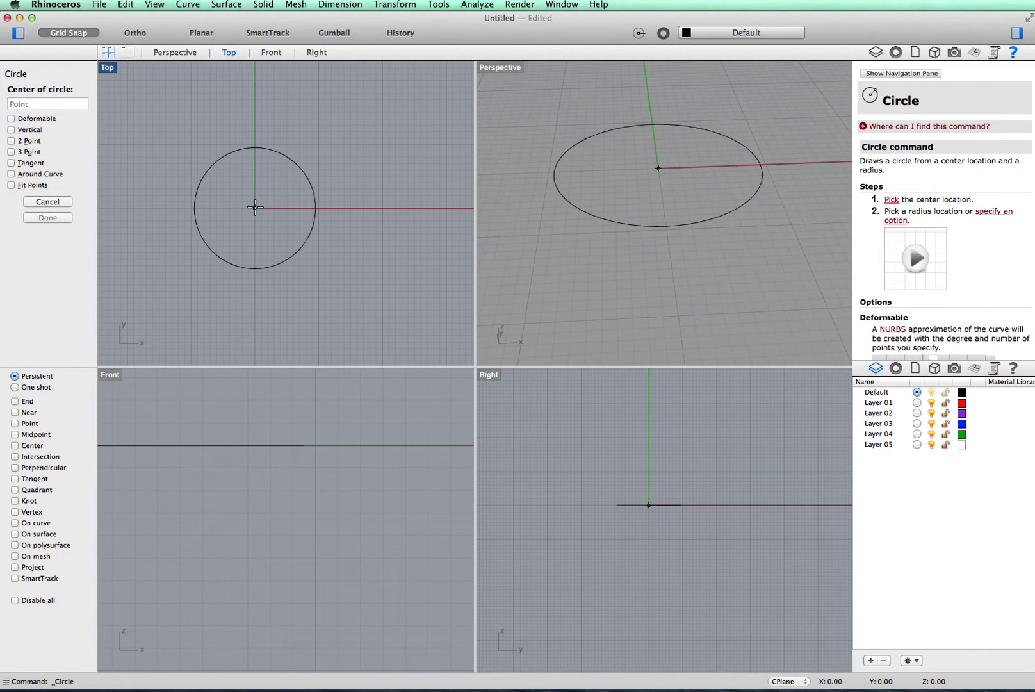
pyautogui.click(254, 207)
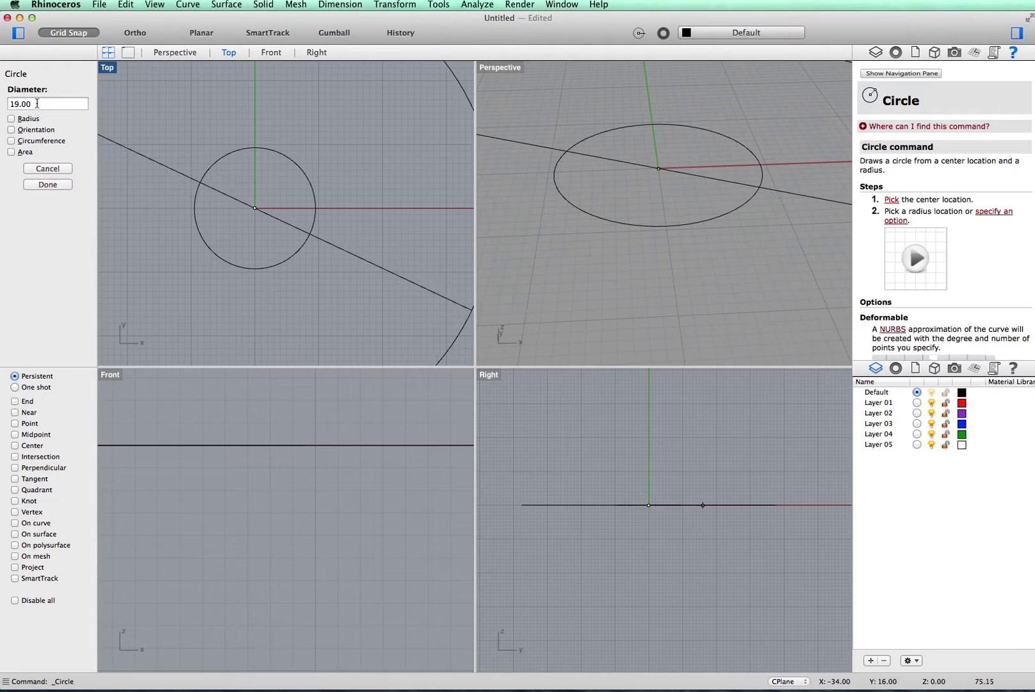
pyautogui.click(37, 104)
pyautogui.write('21')
pyautogui.click(45, 186)
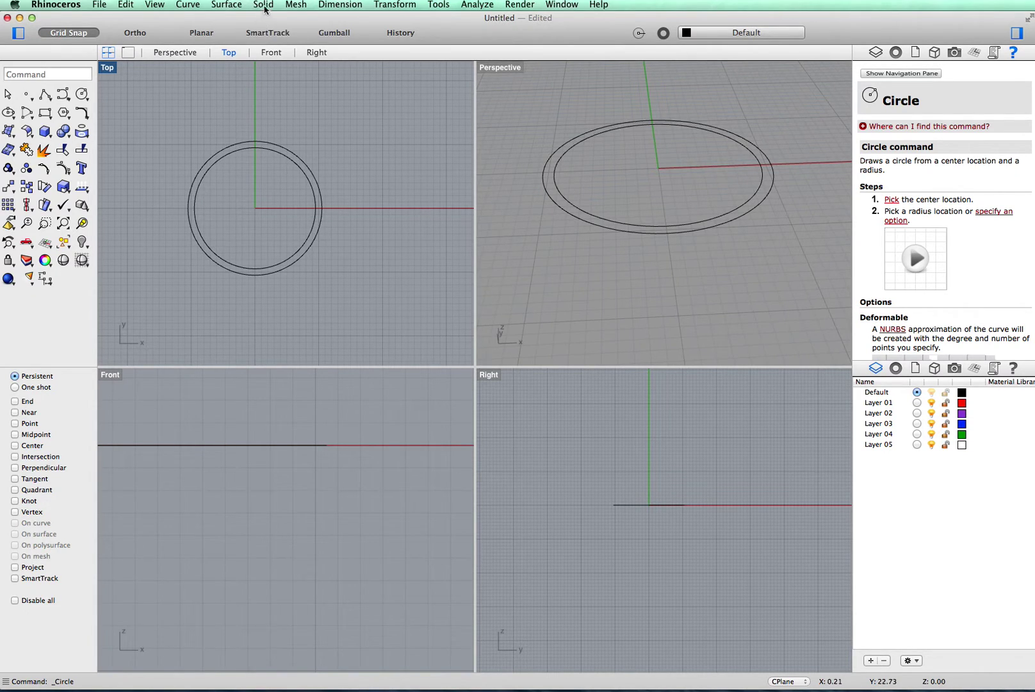
# Extrude both circles straight as a solid ring, with a distance of 1 to both sides.
pyautogui.click(265, 6)
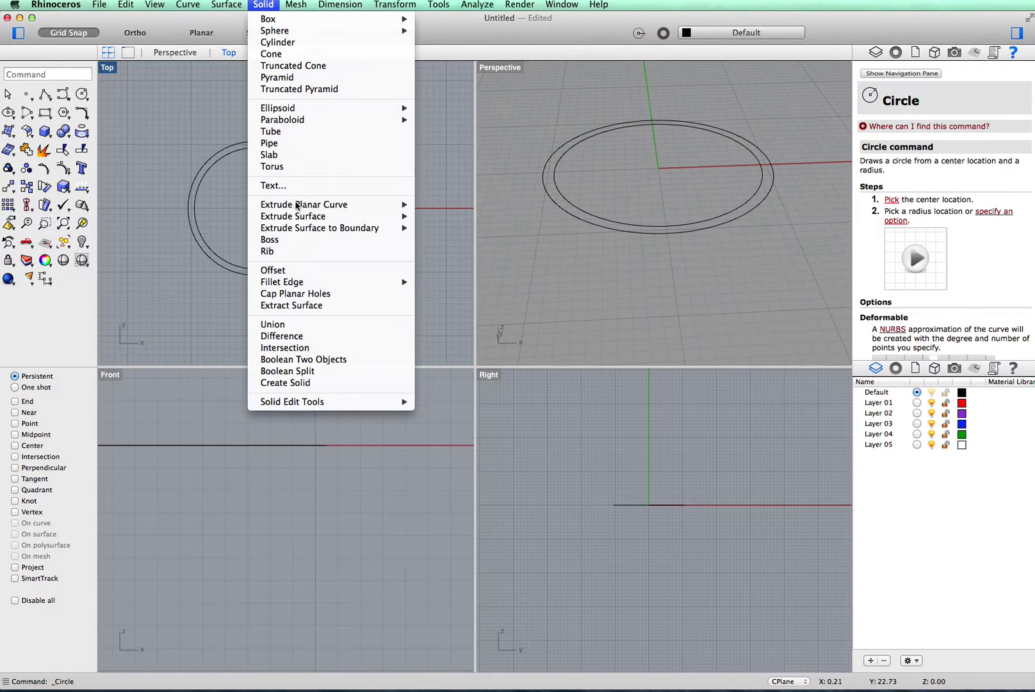
pyautogui.moveTo(301, 218)
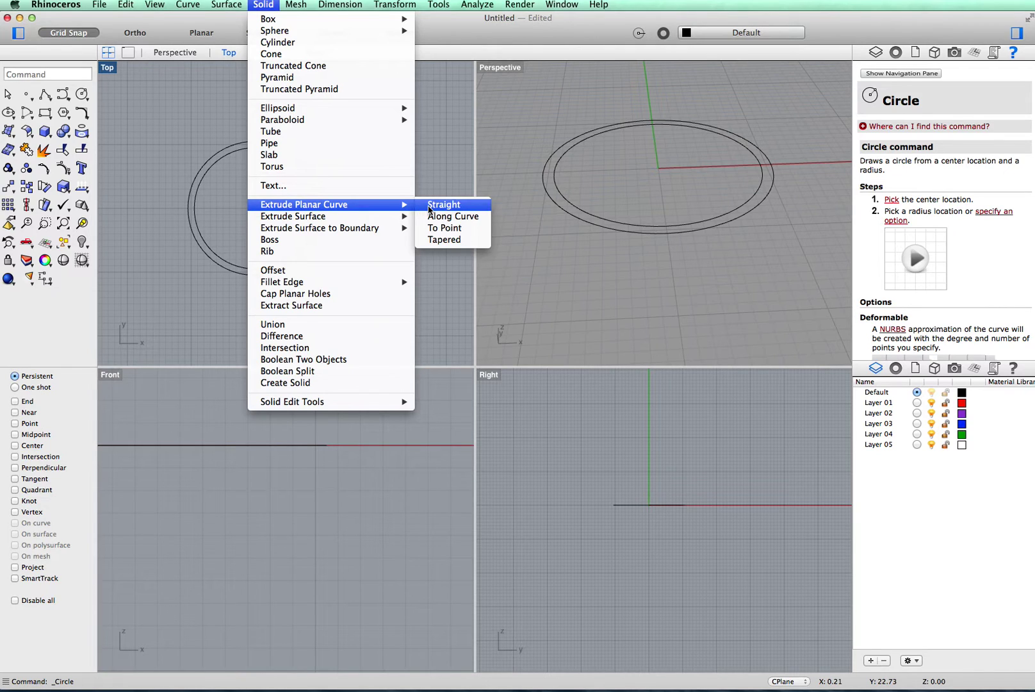
pyautogui.click(428, 205)
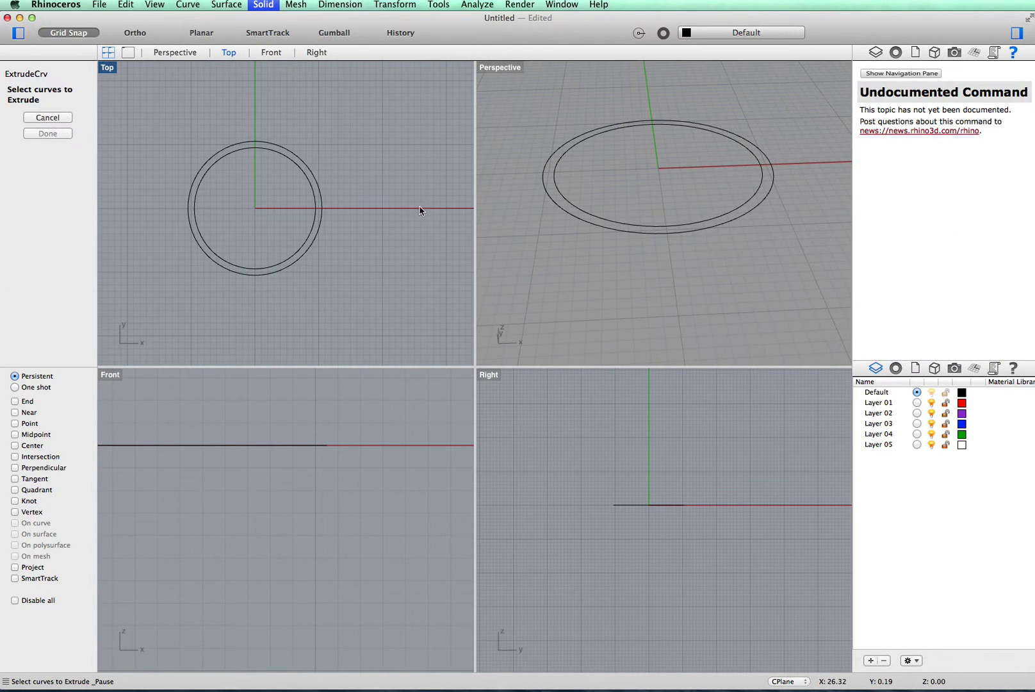
pyautogui.moveTo(168, 143); pyautogui.dragTo(369, 313)
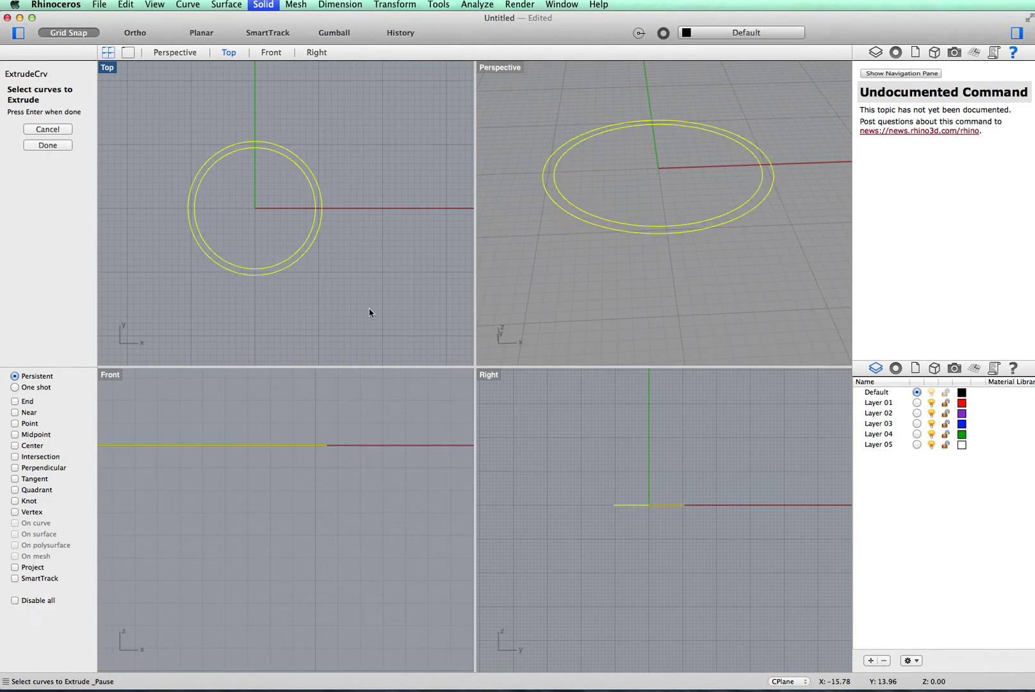
pyautogui.click(47, 146)
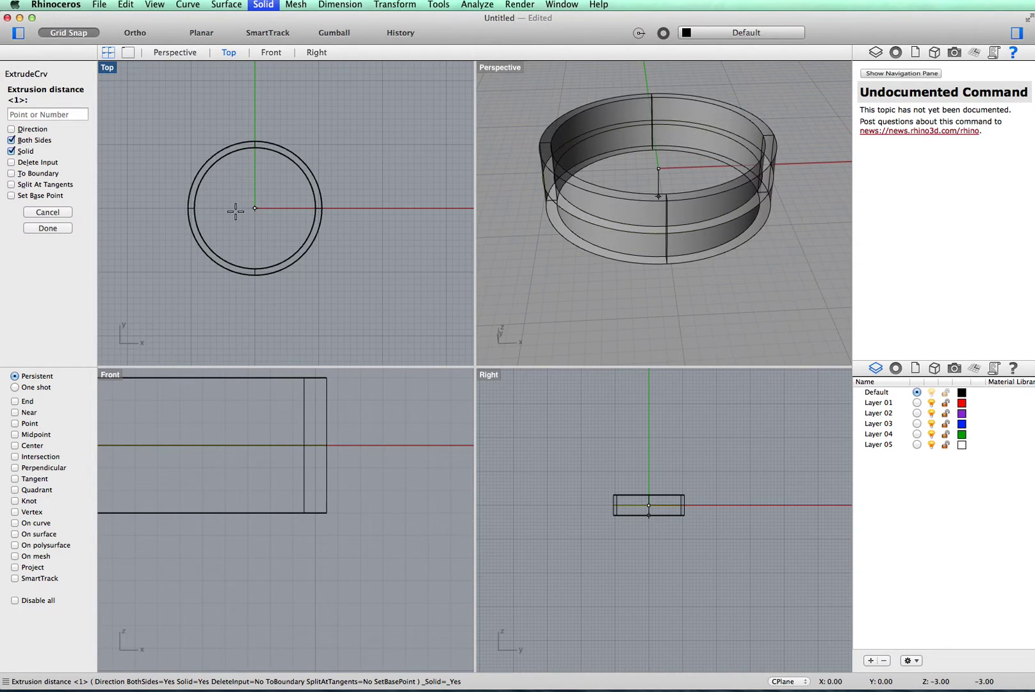
pyautogui.click(56, 114)
pyautogui.write('1')
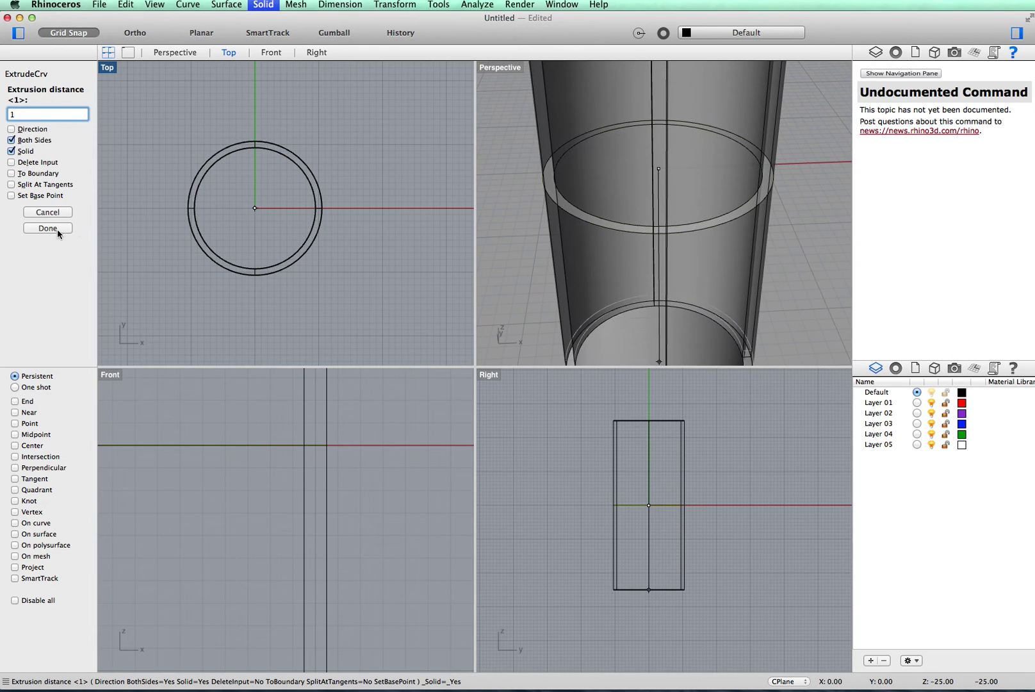
pyautogui.click(54, 229)
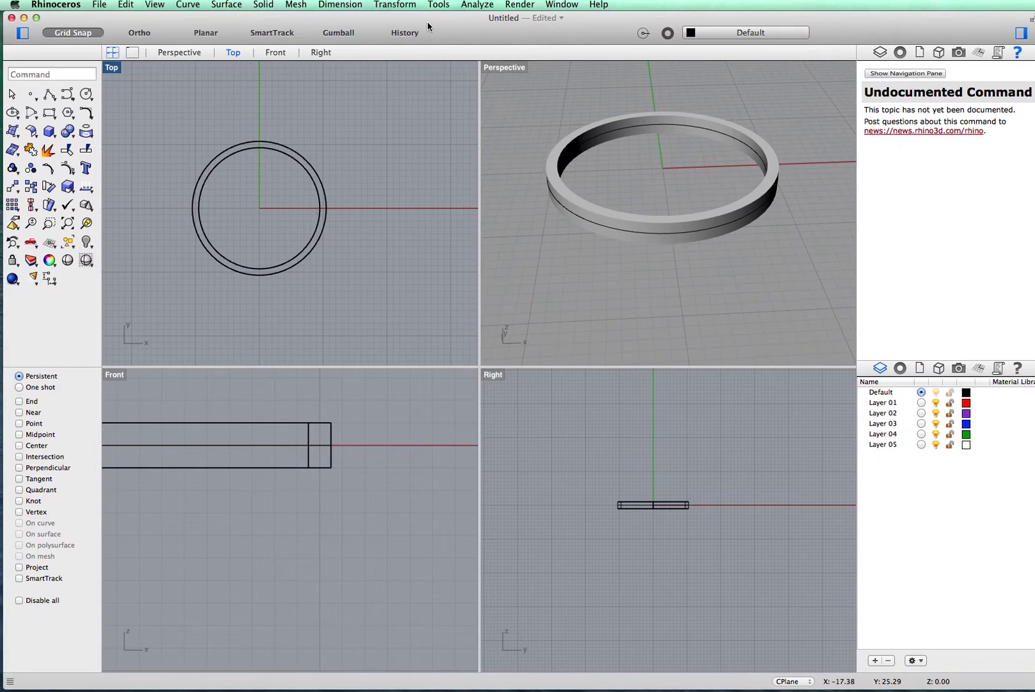
# Try to fillet all circular edges of the ring with a radius of 1, using the Rolling Ball rail type.
pyautogui.moveTo(424, 27); pyautogui.dragTo(446, 28)
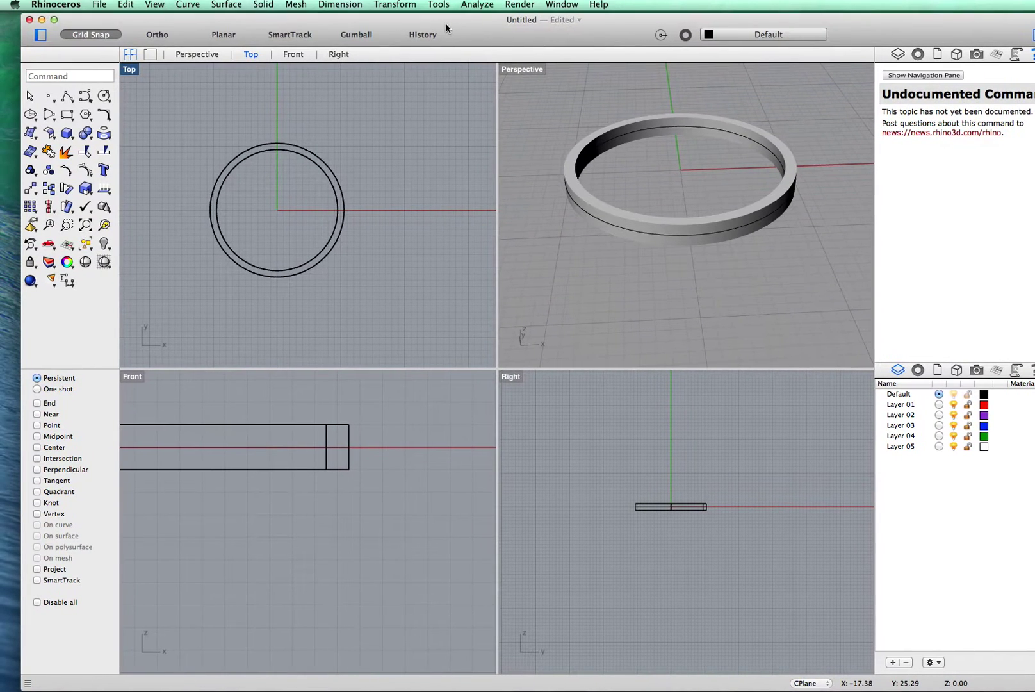
pyautogui.click(263, 7)
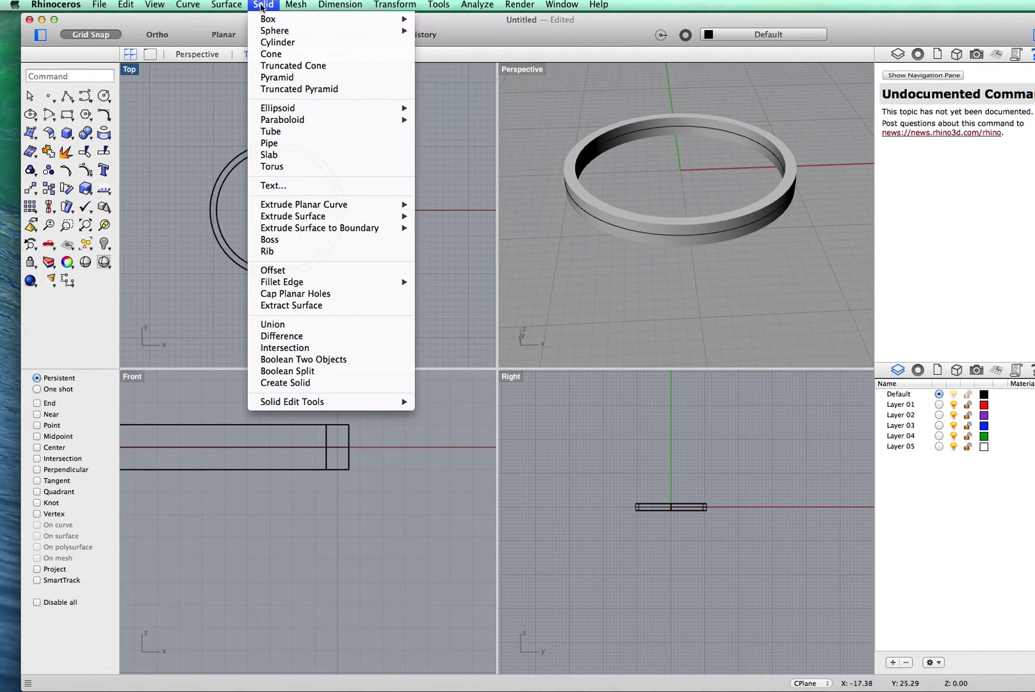
pyautogui.moveTo(319, 287)
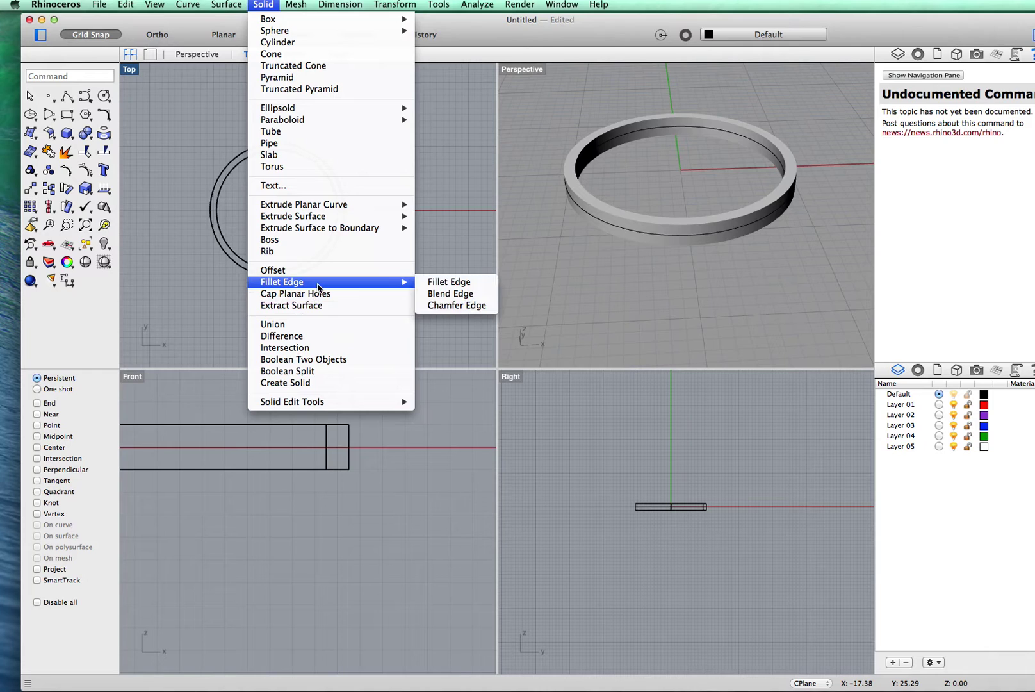
pyautogui.click(439, 285)
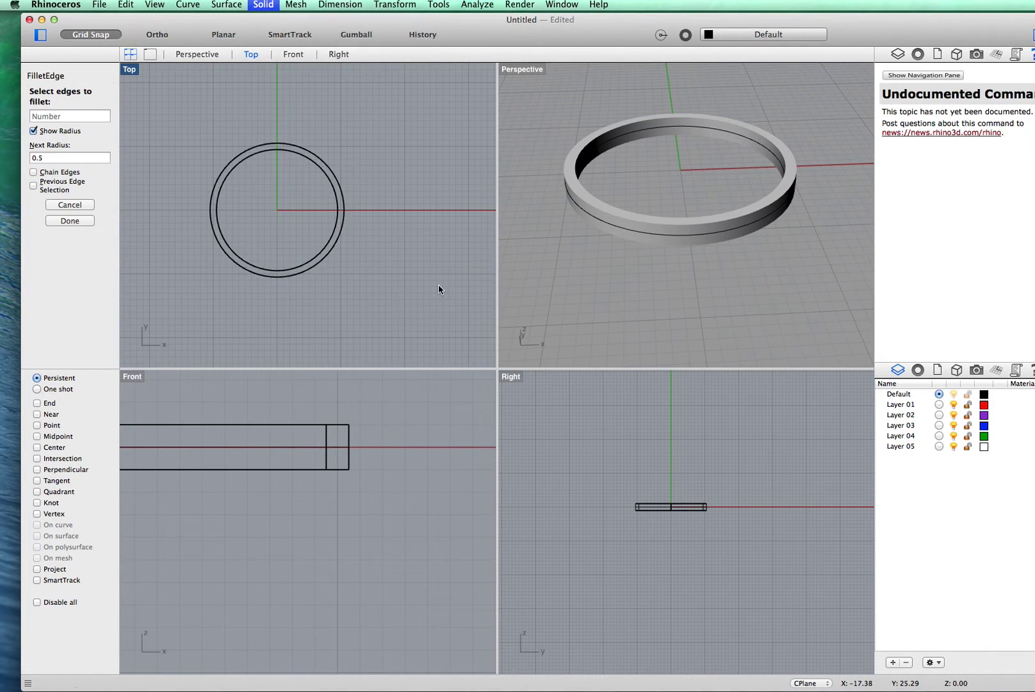
pyautogui.click(54, 157)
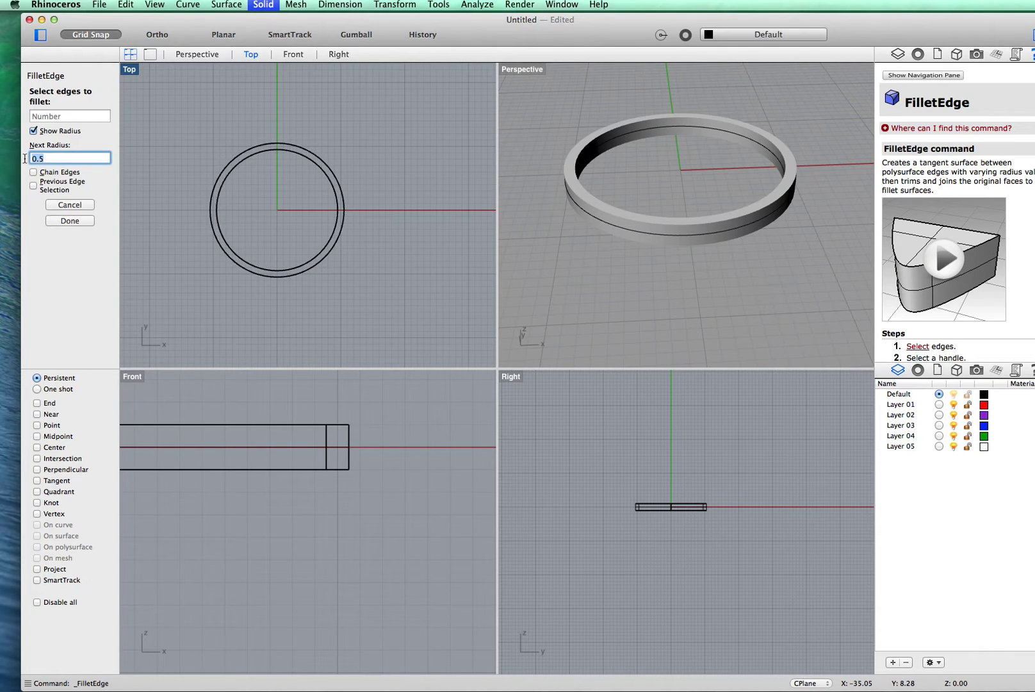
pyautogui.write('1')
pyautogui.moveTo(364, 303); pyautogui.dragTo(174, 131)
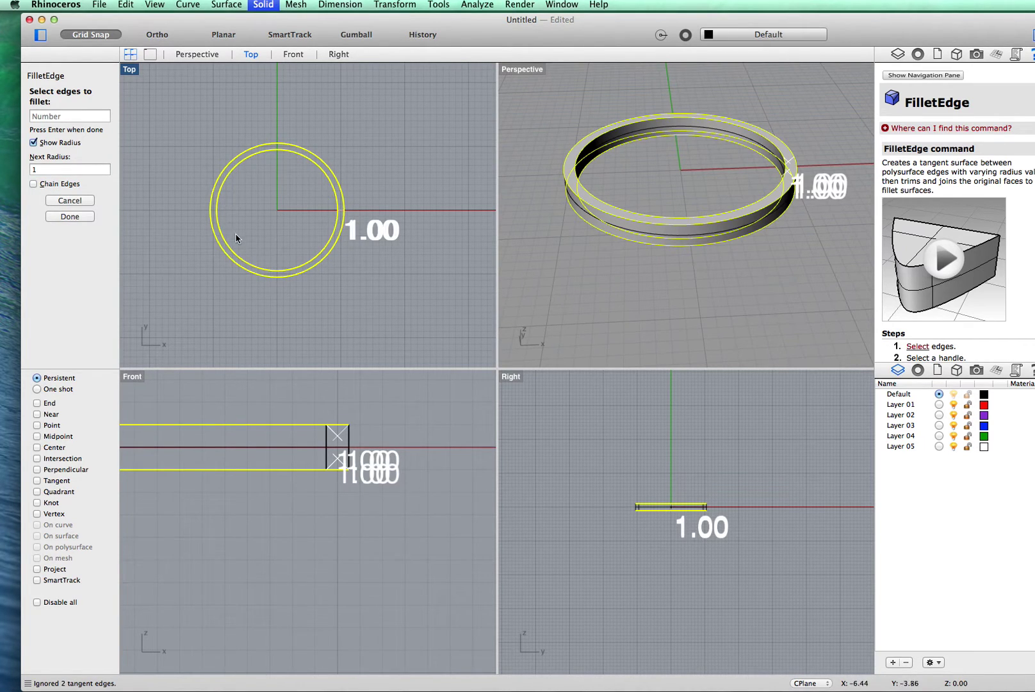
pyautogui.click(70, 217)
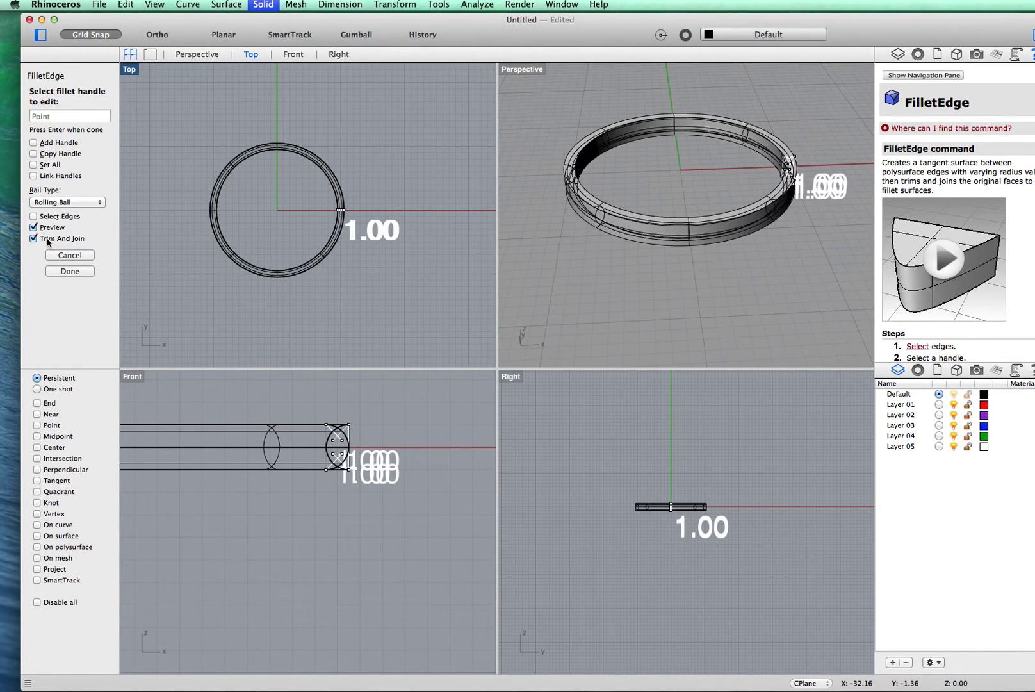
pyautogui.click(83, 273)
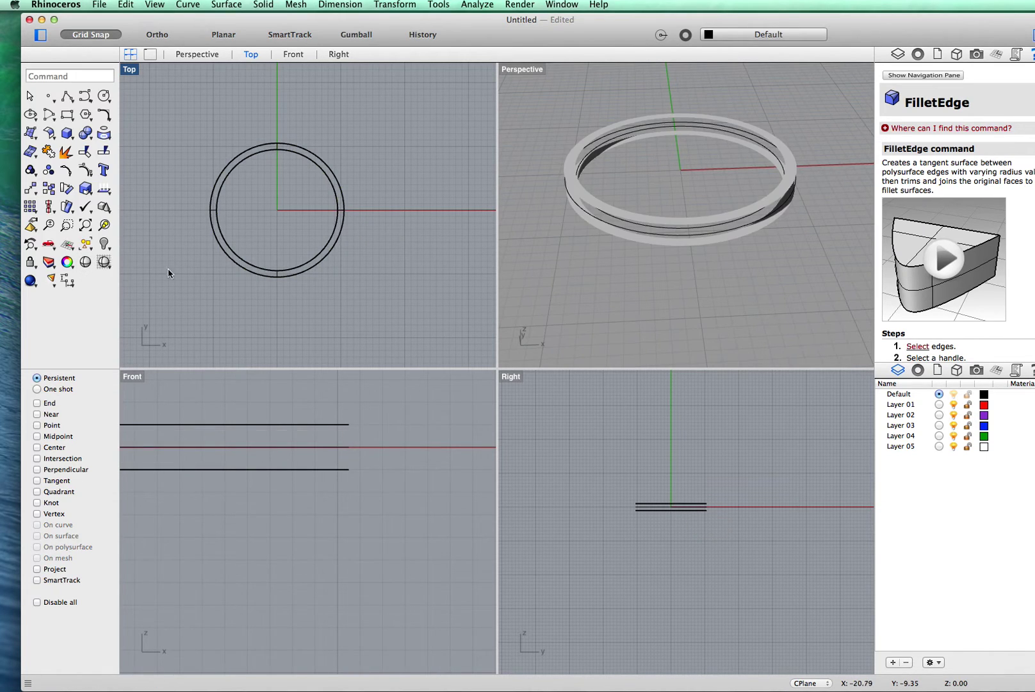
# Inspect the filleted ring in the Perspective view and undo the radius 1 edge fillet.
pyautogui.moveTo(598, 256)
pyautogui.mouseDown(button='right')
pyautogui.moveTo(591, 222)
pyautogui.moveTo(605, 219)
pyautogui.moveTo(617, 255)
pyautogui.mouseUp(button='right')
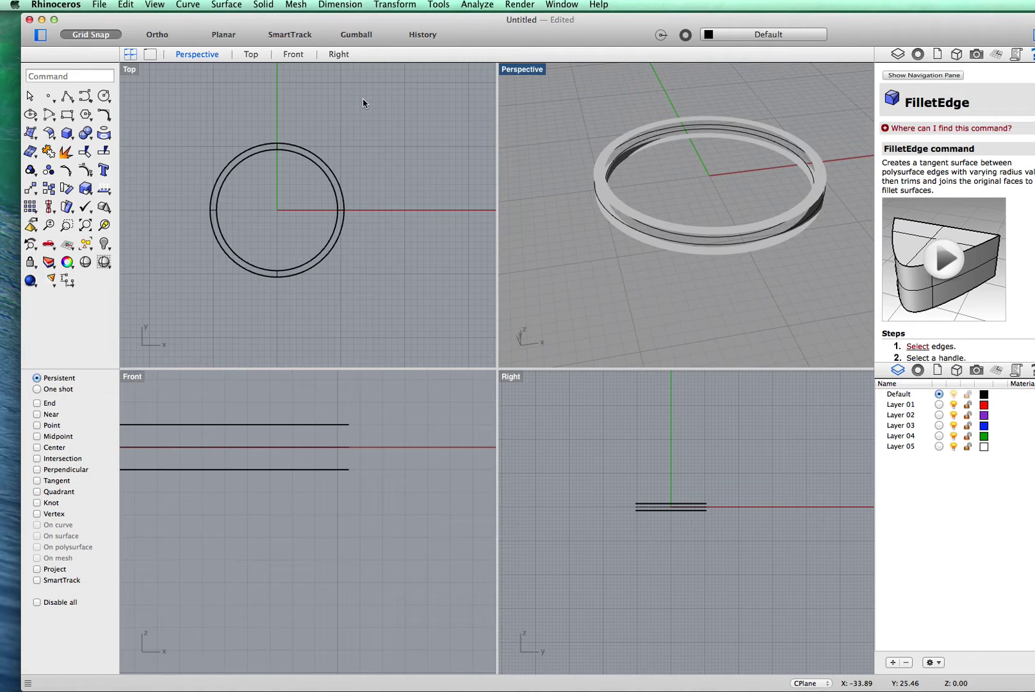
pyautogui.click(126, 5)
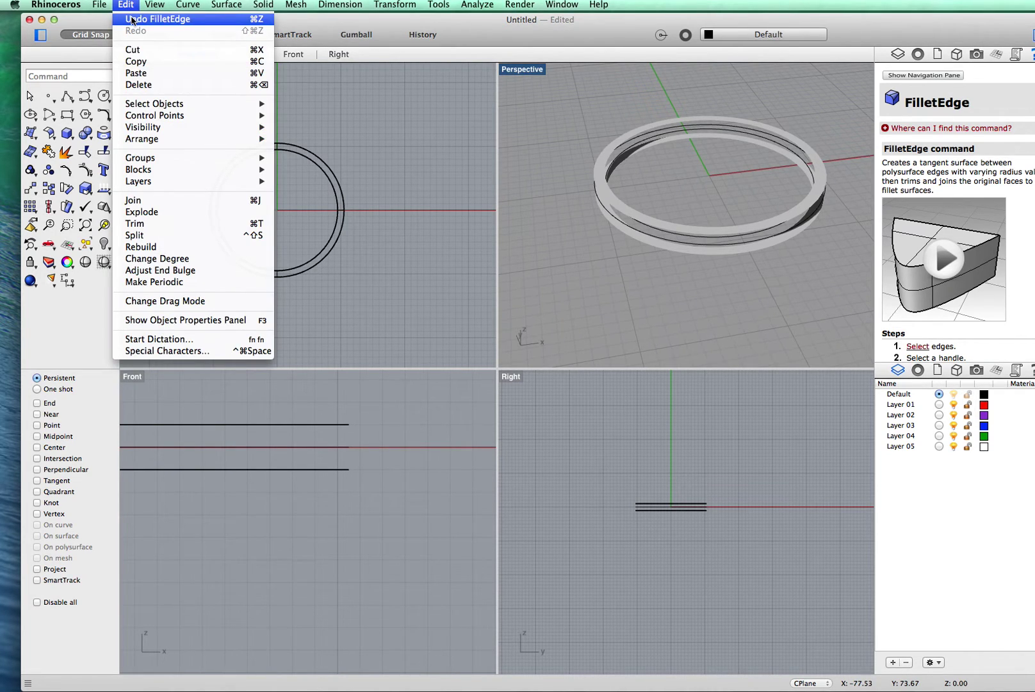
pyautogui.click(131, 20)
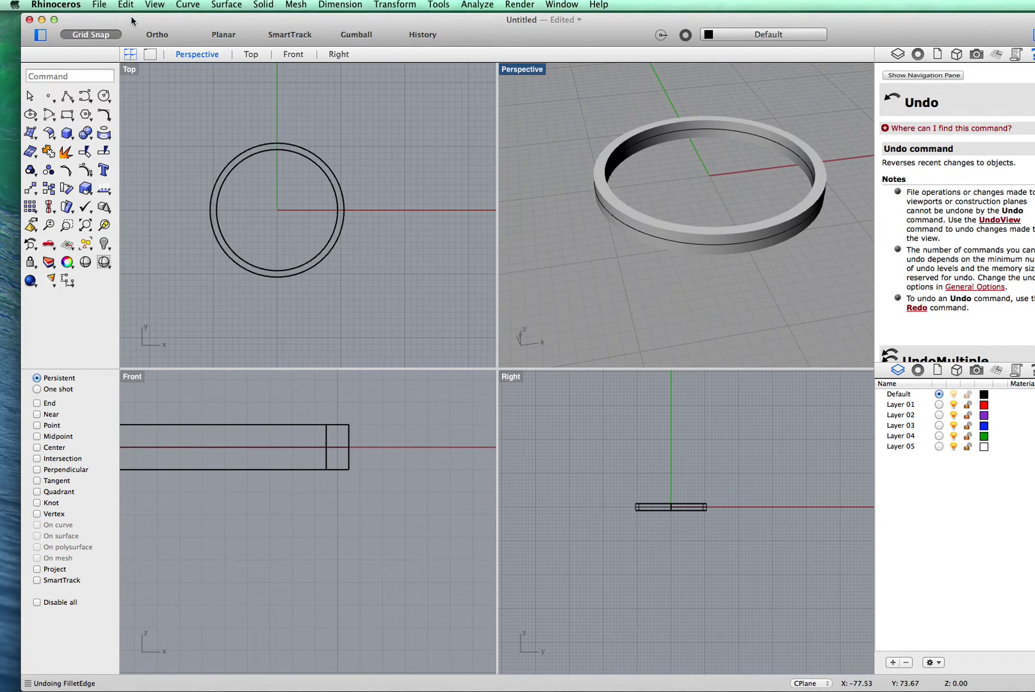
# Fillet all circular edges of the ring with a radius of 0.5, trimming and joining the result.
pyautogui.click(263, 5)
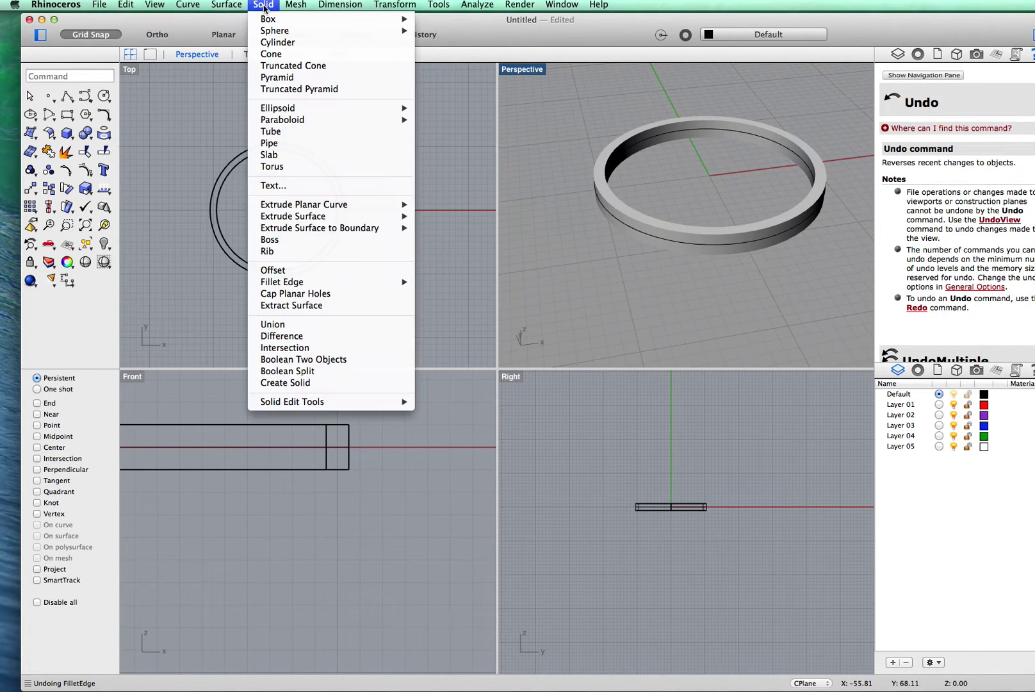
pyautogui.moveTo(301, 283)
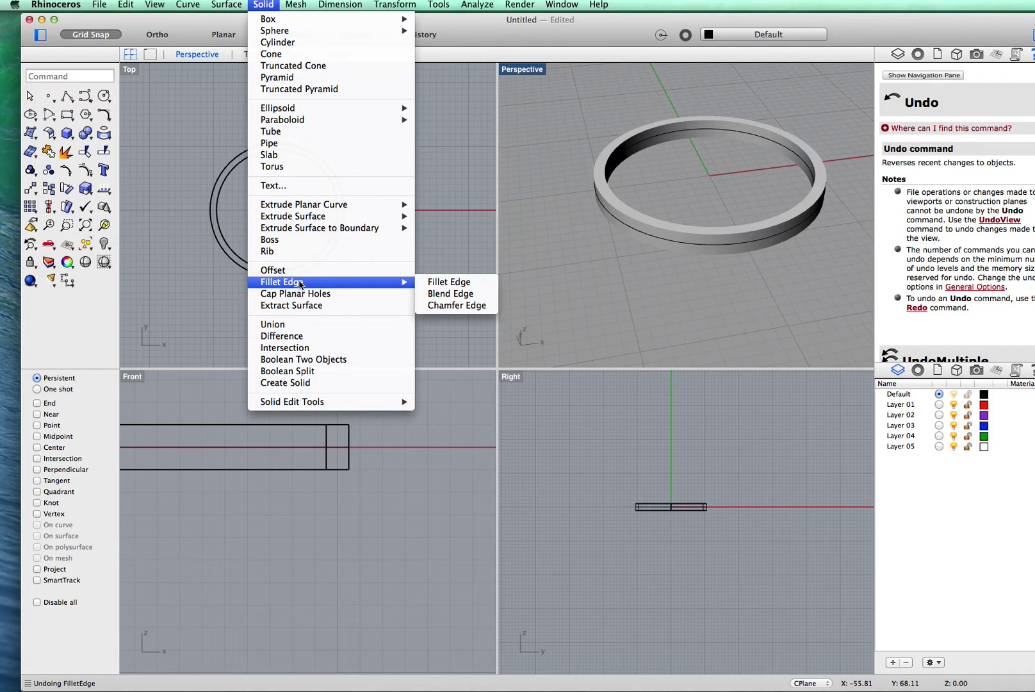
pyautogui.click(428, 283)
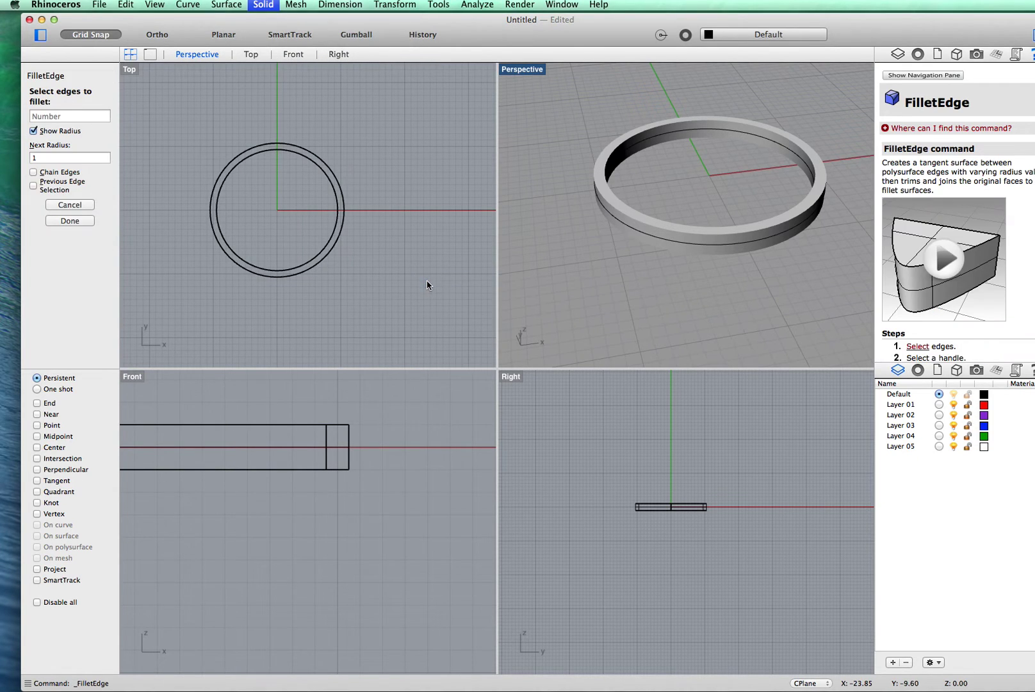
pyautogui.click(76, 158)
pyautogui.write('1')
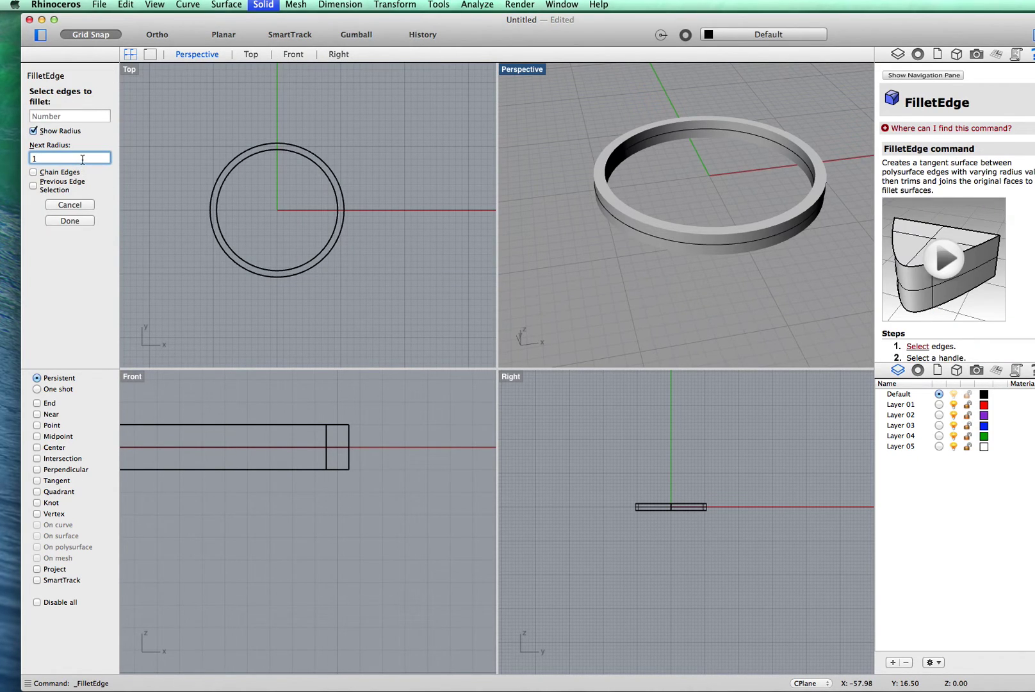
pyautogui.press('BackSpace')
pyautogui.write('.5')
pyautogui.moveTo(382, 301); pyautogui.dragTo(186, 131)
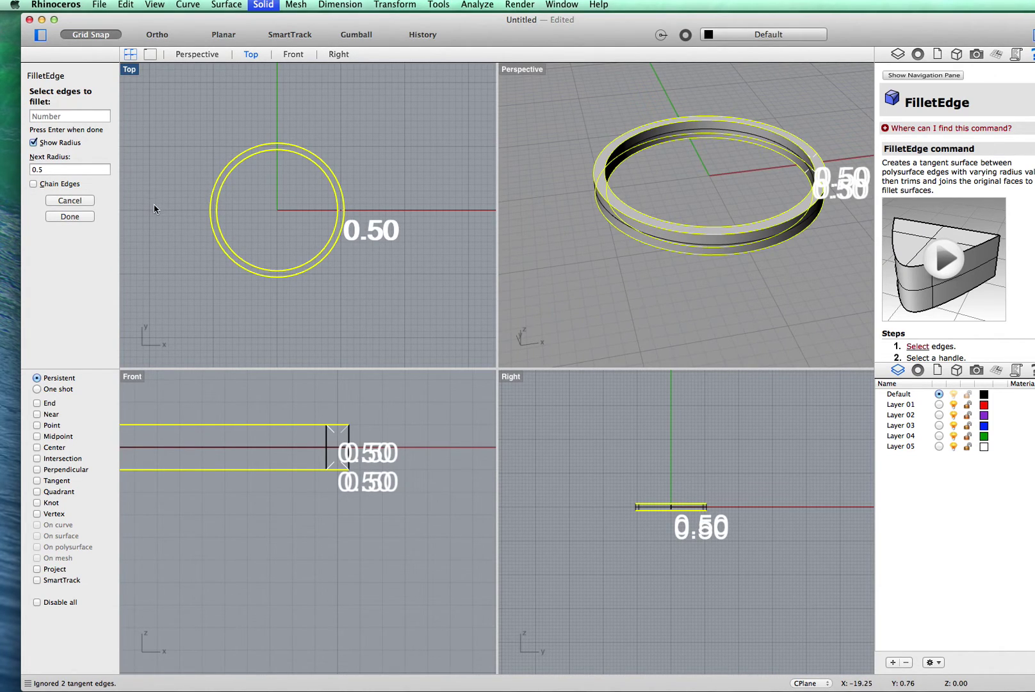
pyautogui.click(69, 216)
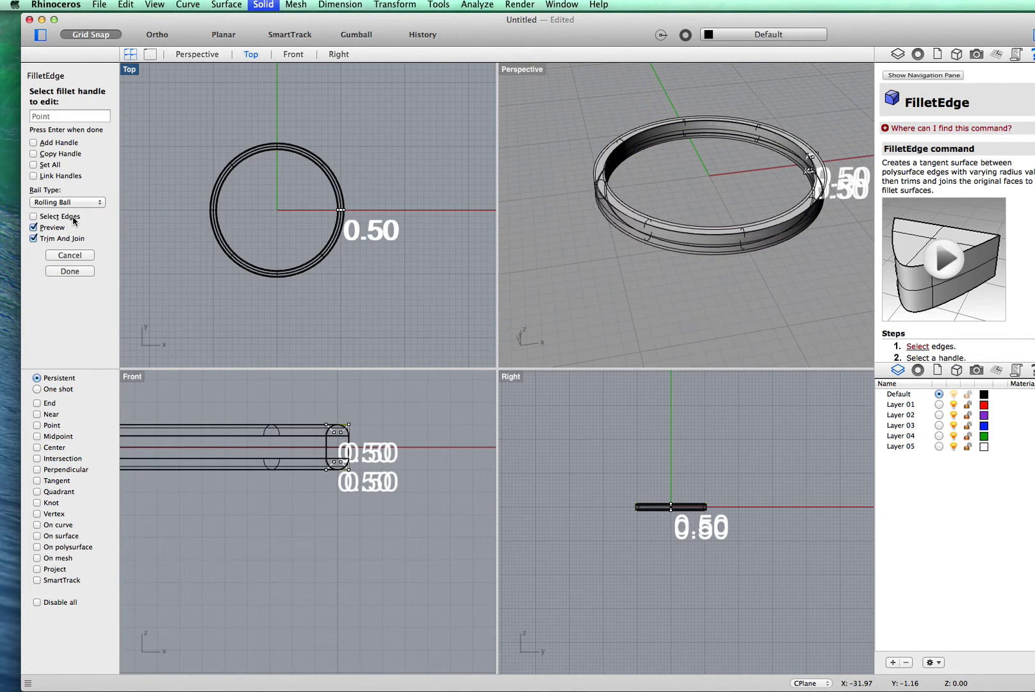
pyautogui.click(71, 272)
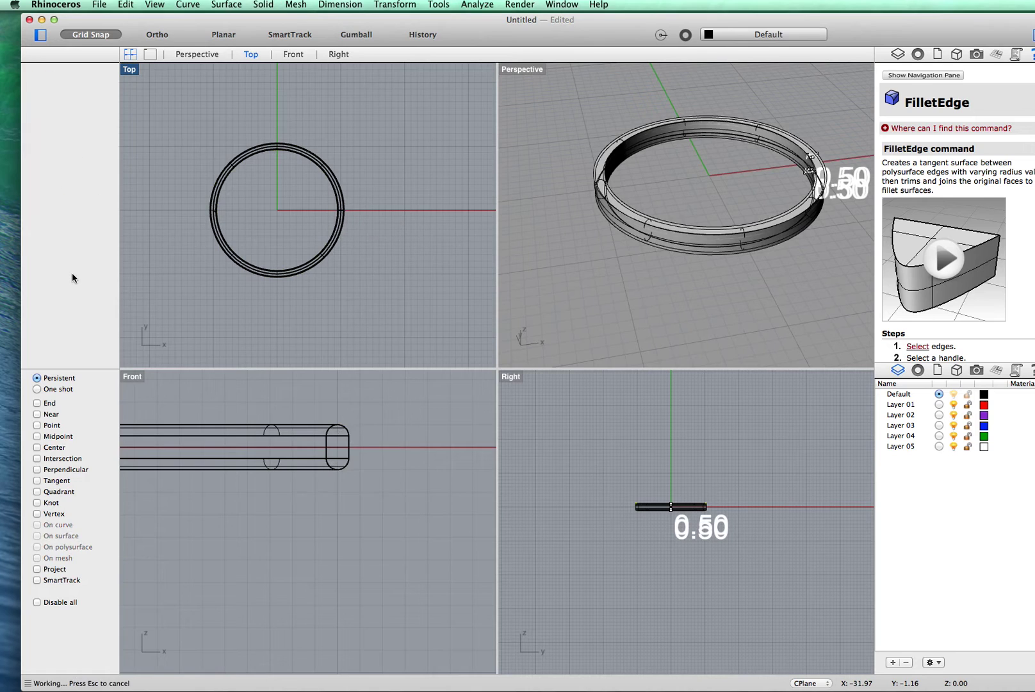
# Inspect the rounded ring in the Perspective view and undo the 0.5 edge fillet.
pyautogui.moveTo(609, 264)
pyautogui.mouseDown(button='right')
pyautogui.moveTo(610, 194)
pyautogui.moveTo(586, 206)
pyautogui.moveTo(566, 238)
pyautogui.moveTo(585, 303)
pyautogui.moveTo(632, 311)
pyautogui.moveTo(649, 275)
pyautogui.moveTo(624, 247)
pyautogui.moveTo(571, 252)
pyautogui.moveTo(573, 295)
pyautogui.moveTo(612, 292)
pyautogui.moveTo(610, 278)
pyautogui.mouseUp(button='right')
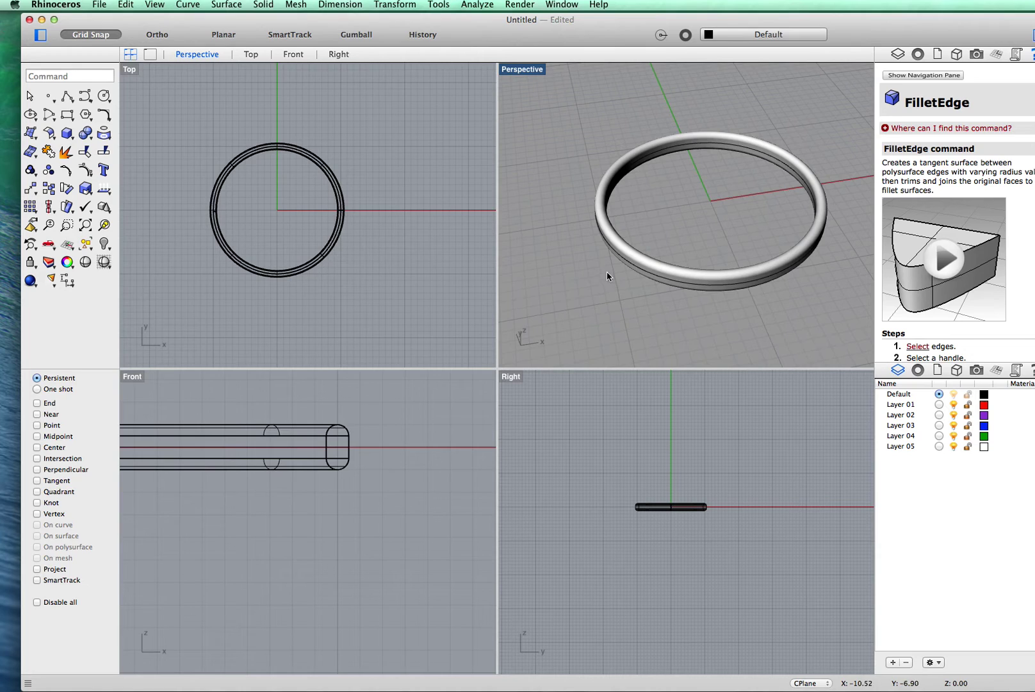
pyautogui.click(127, 5)
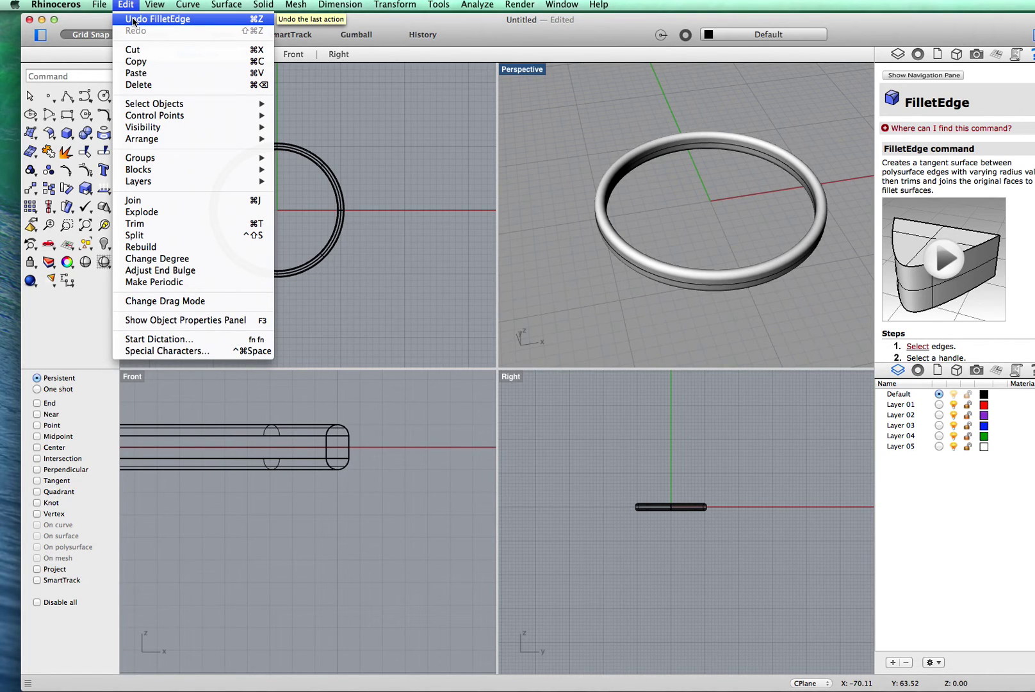
pyautogui.click(134, 21)
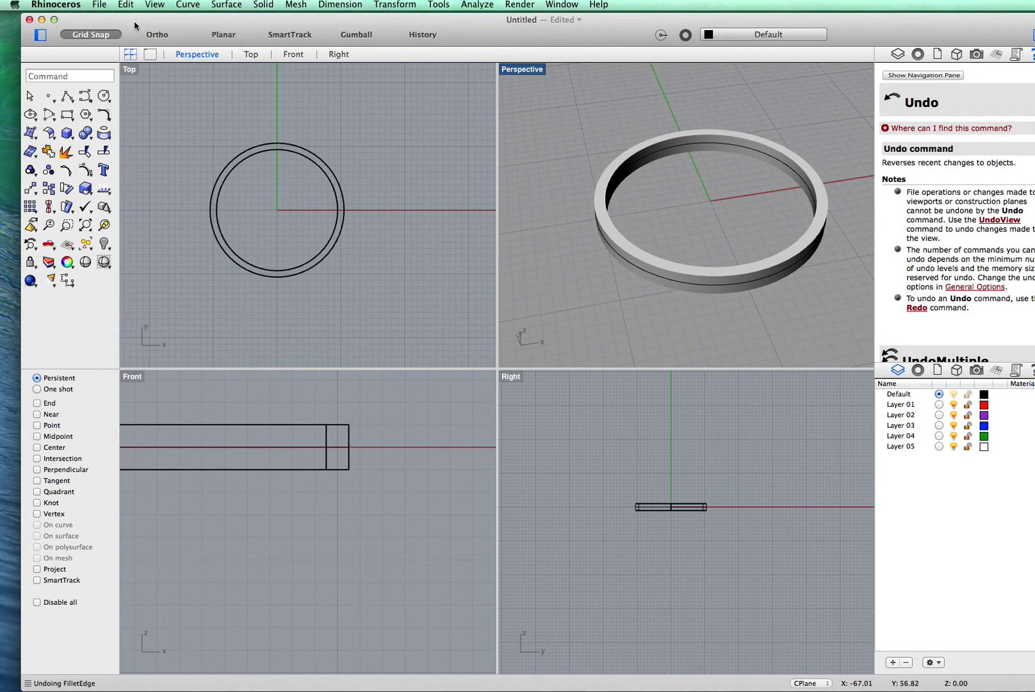
# Fillet only the ring's upper outer circular edge with a radius of 0.5, using the Rolling Ball rail type with trimming and joining.
pyautogui.click(263, 6)
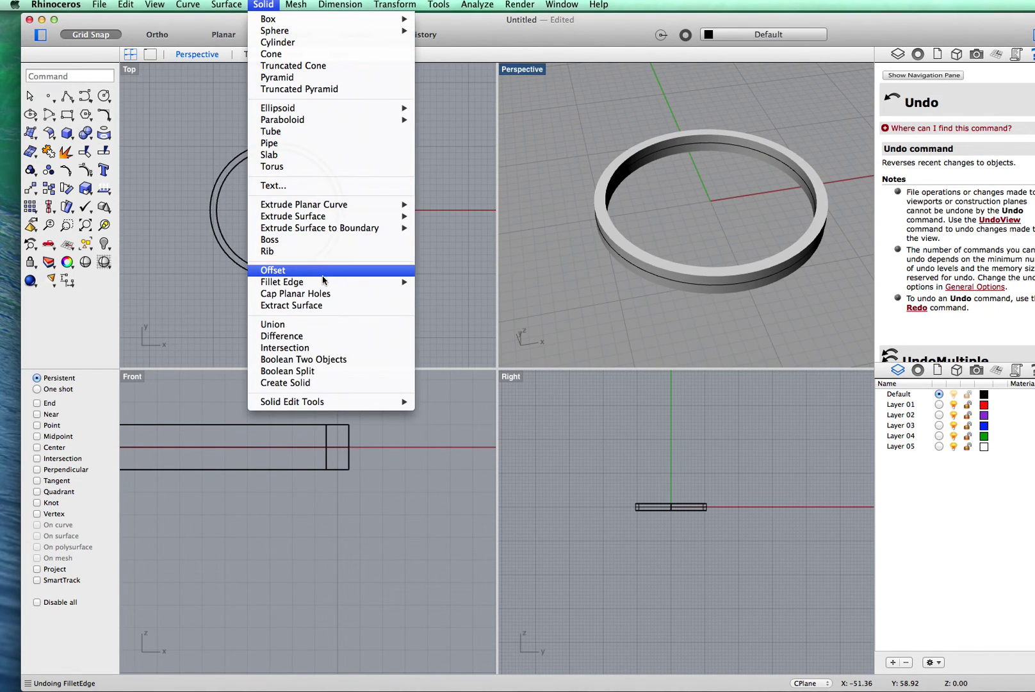
pyautogui.moveTo(328, 289)
pyautogui.click(430, 283)
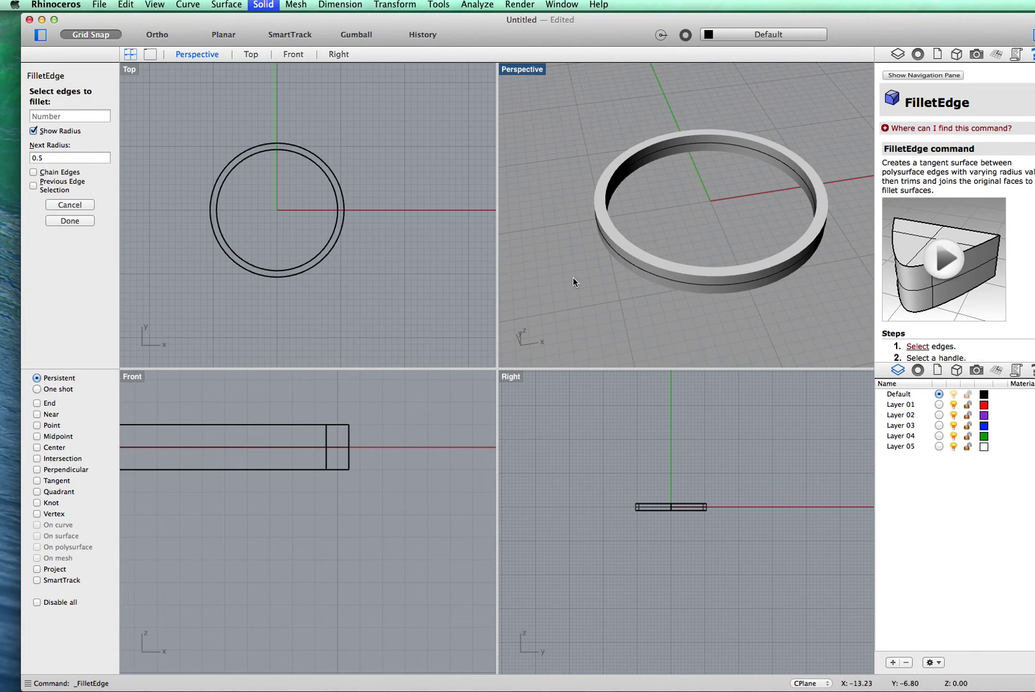
pyautogui.click(722, 280)
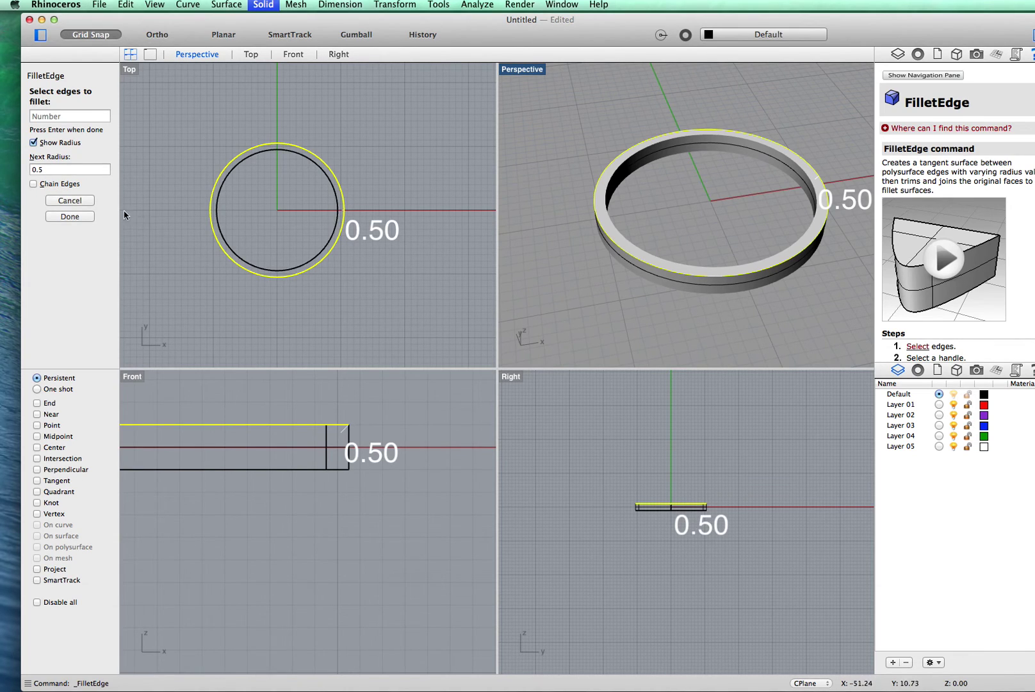
pyautogui.click(71, 218)
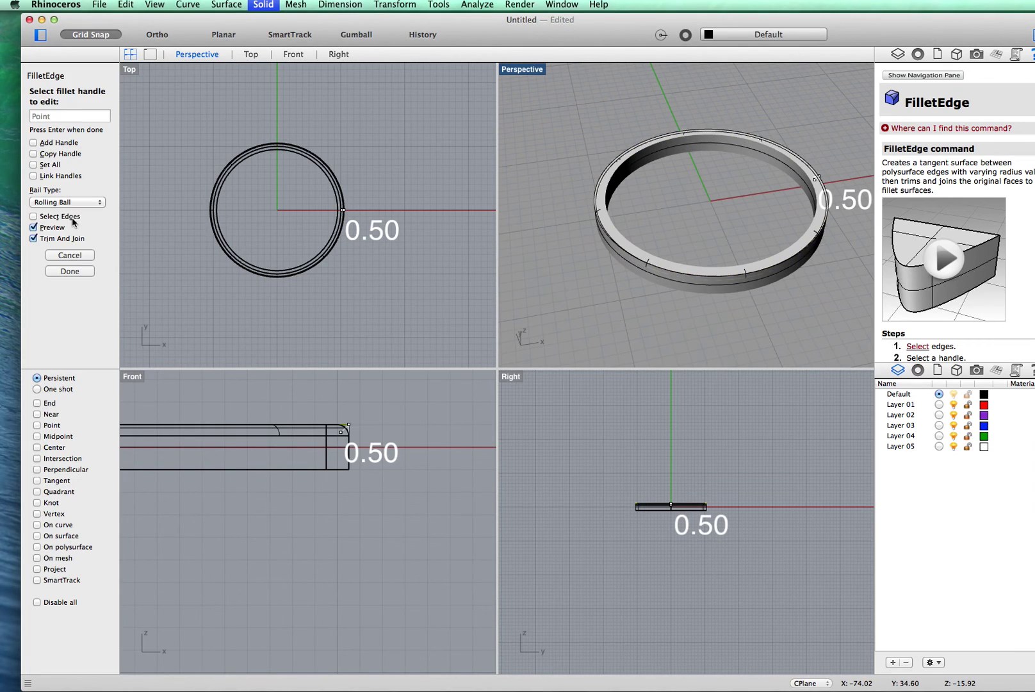
pyautogui.click(75, 274)
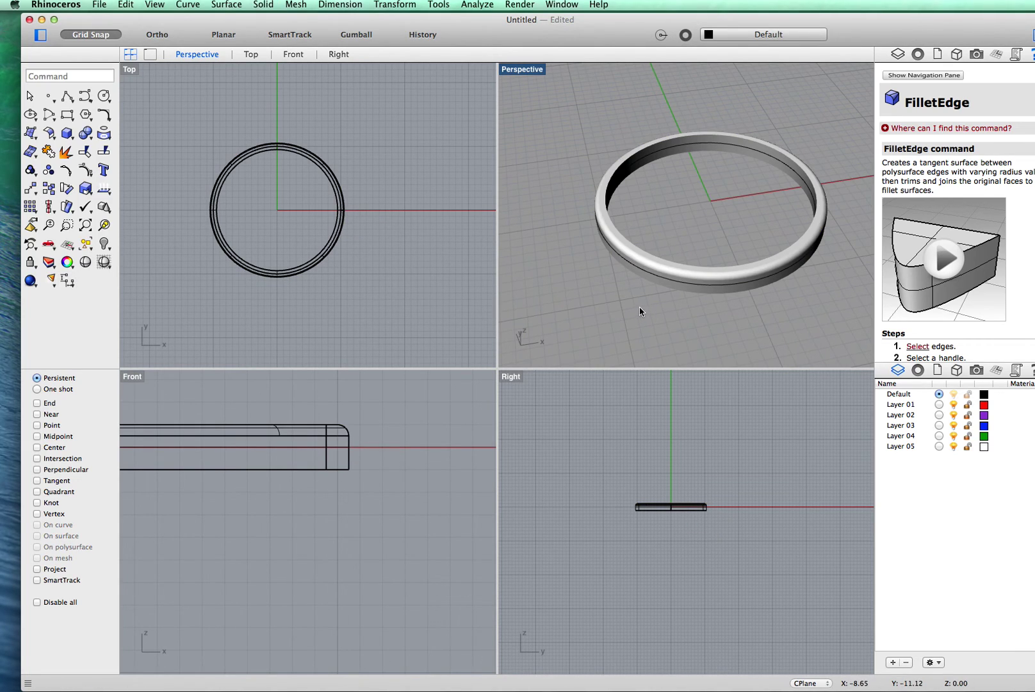
pyautogui.scroll(-5, 631, 292)
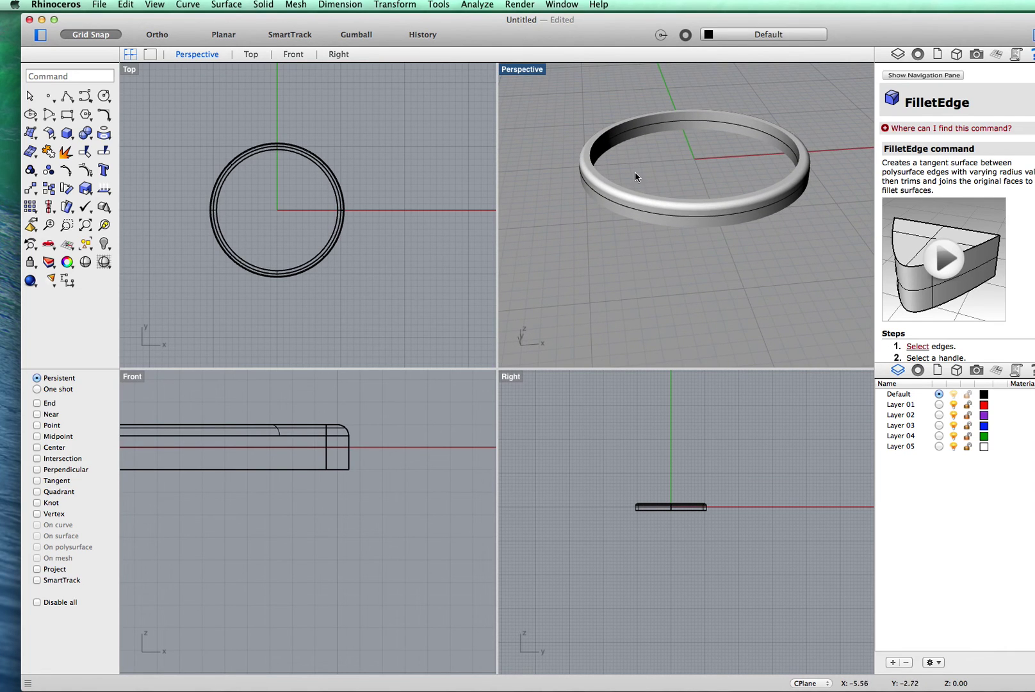
pyautogui.moveTo(730, 265); pyautogui.dragTo(709, 290, button='right')
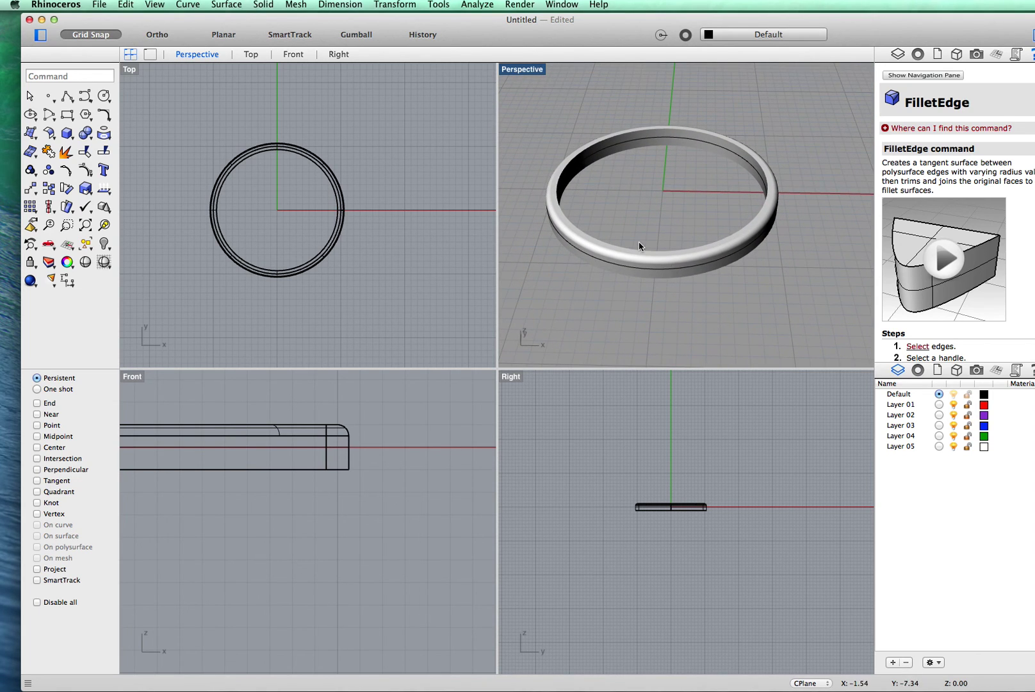